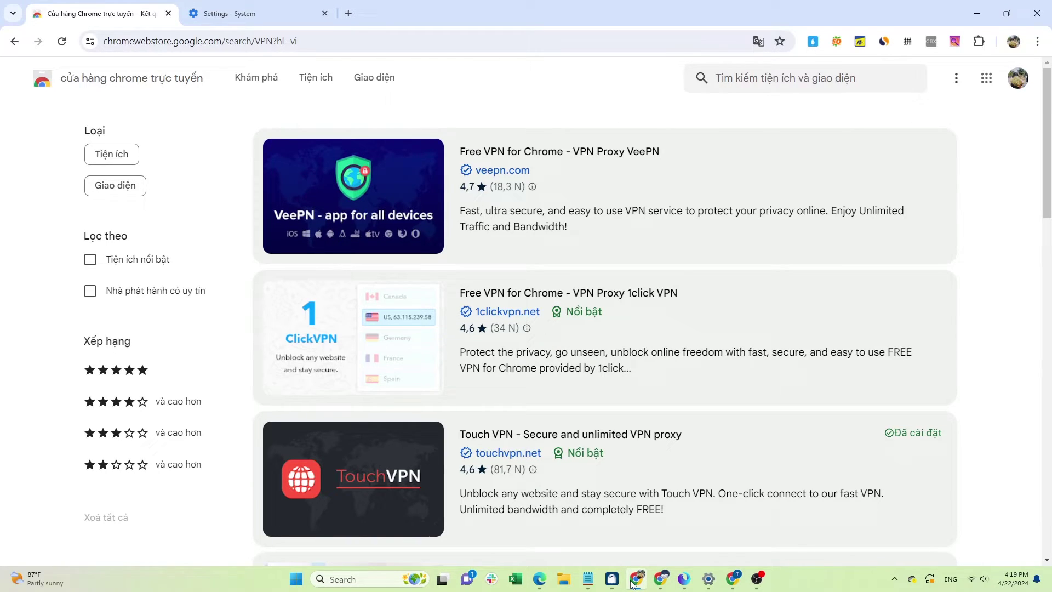
- Open the Windows proxy settings from Chrome's Settings > System page
left_click(1037, 41)
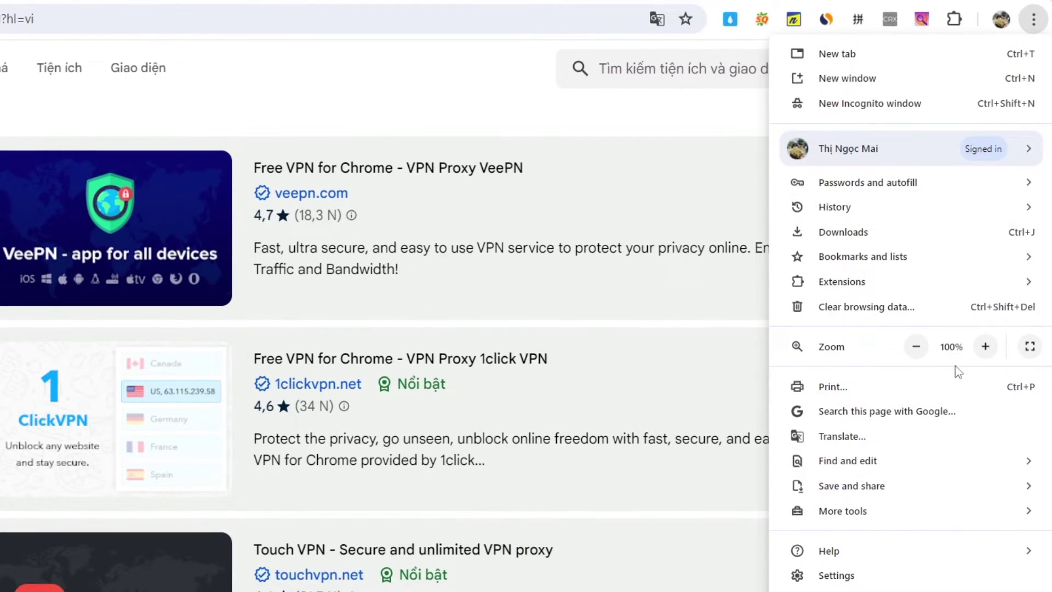
left_click(913, 574)
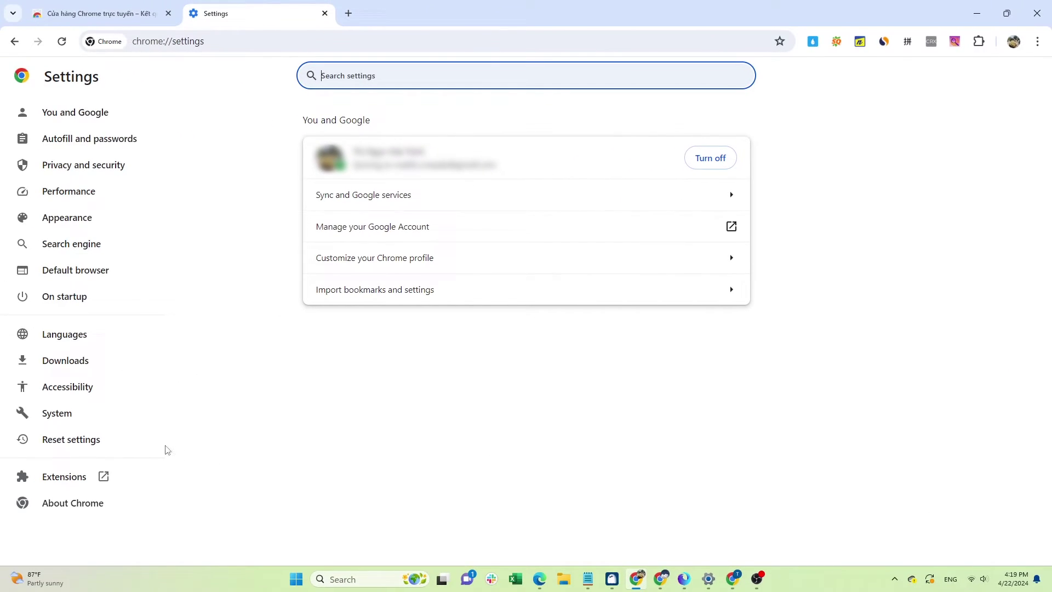
left_click(85, 415)
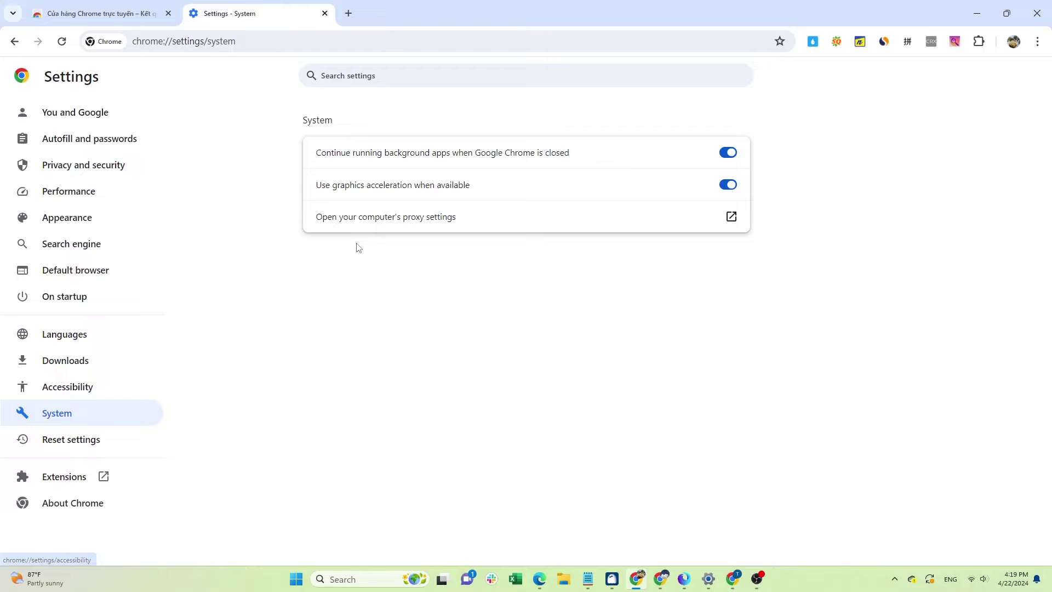
left_click(396, 218)
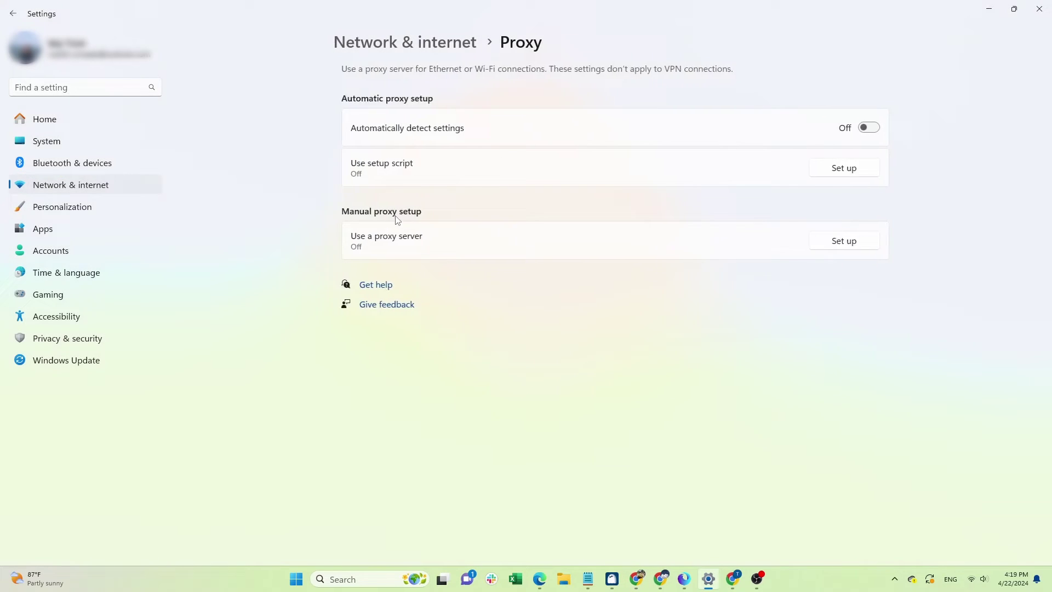
- Turn on automatic proxy detection and enable a manual proxy server, clearing the old address
left_click(869, 130)
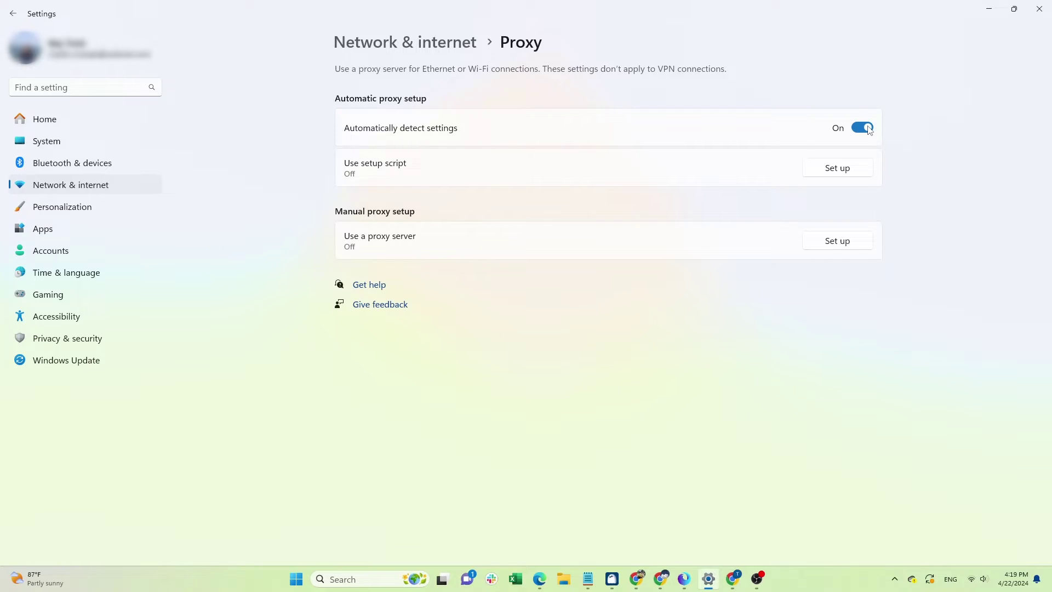
left_click(847, 241)
left_click(414, 209)
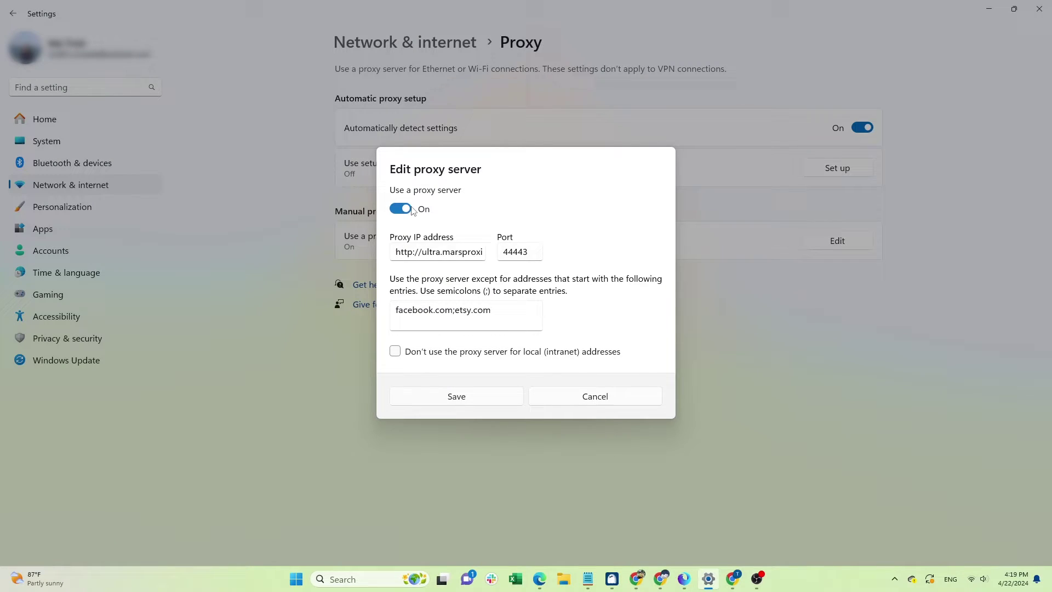
left_click(470, 253)
left_click(476, 252)
- Copy the proxy address ultra.marsproxies.com and port 44443 from Notepad into the proxy fields
mouse_move(588, 579)
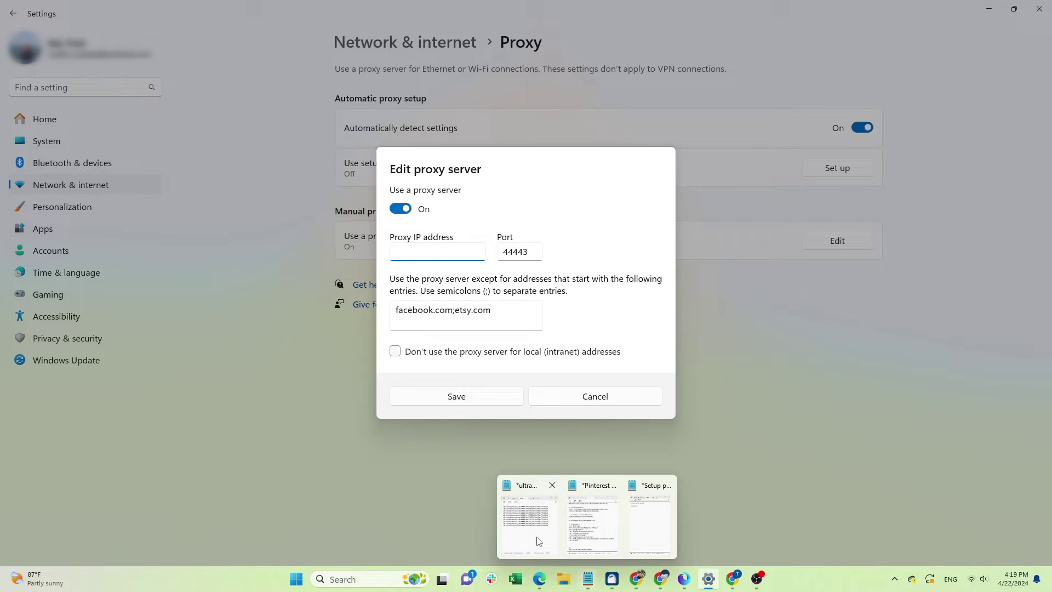
left_click(526, 509)
triple_click(25, 125)
left_click(77, 125)
left_click_drag(123, 125, 5, 127)
key("ctrl+c")
key("alt+Tab")
key("ctrl+v")
left_click_drag(125, 125, 149, 125)
key("ctrl+c")
left_click(526, 252)
left_click(532, 251)
key("ctrl+v")
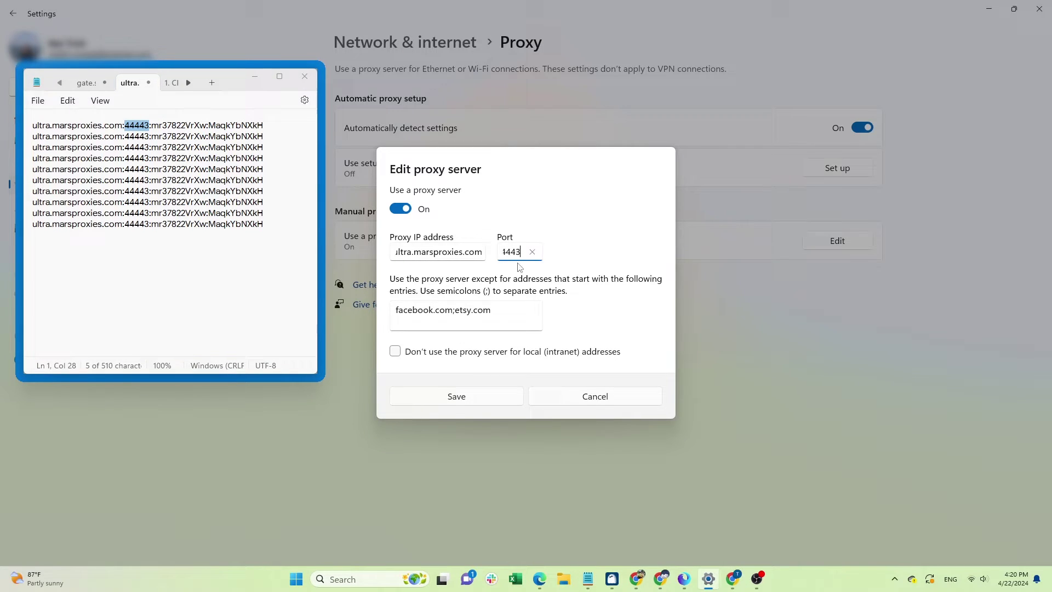
- Append ';ebay.com' to the proxy exceptions list
left_click(457, 310)
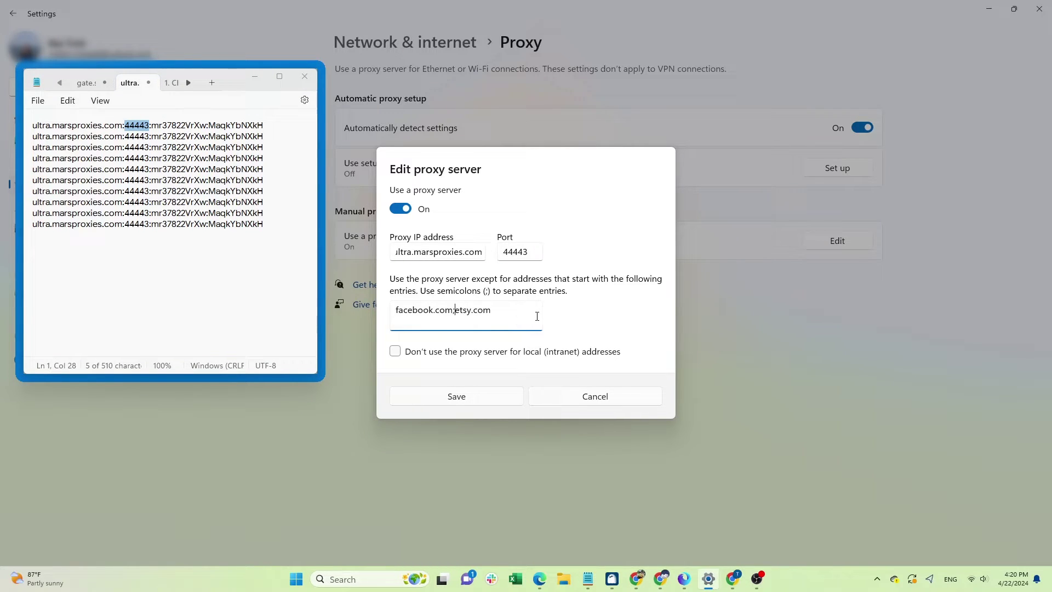
left_click(507, 309)
type(";ebay.com")
- Save the proxy settings and paste the proxy username into Chrome's sign-in prompt
left_click(500, 401)
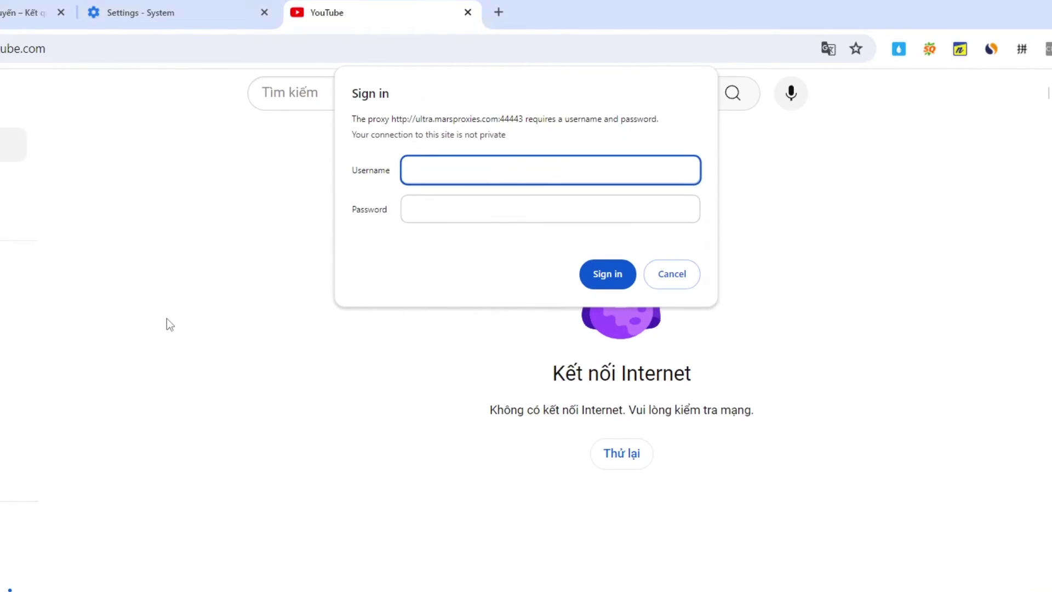
key("alt+Tab")
double_click(97, 158)
key("ctrl+x")
key("ctrl+z")
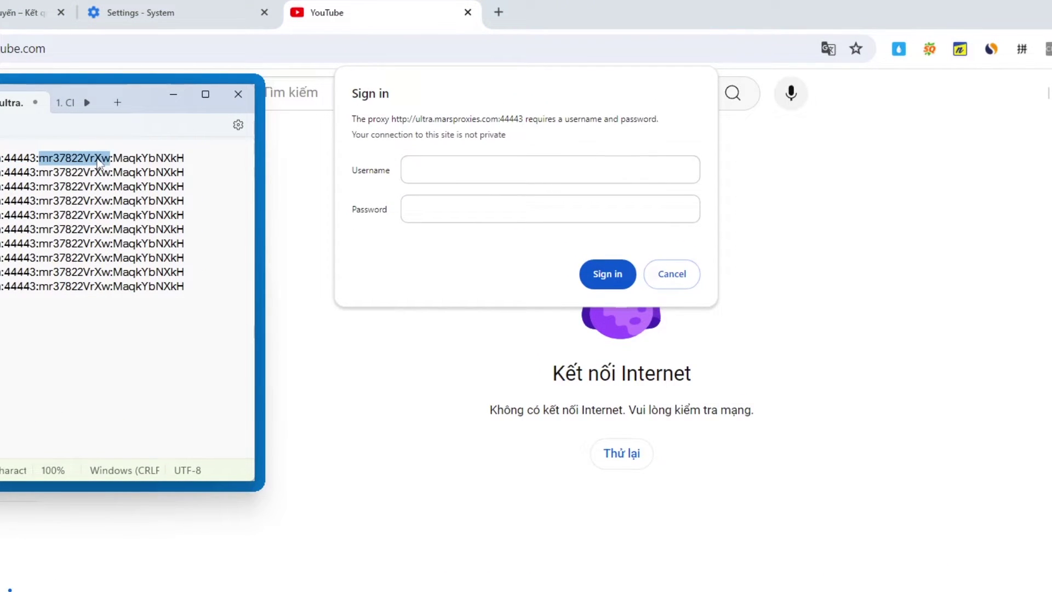
left_click(447, 167)
key("ctrl+v")
- Paste the proxy password from Notepad and submit the sign-in
double_click(139, 159)
key("ctrl+c")
left_click(486, 208)
key("ctrl+v")
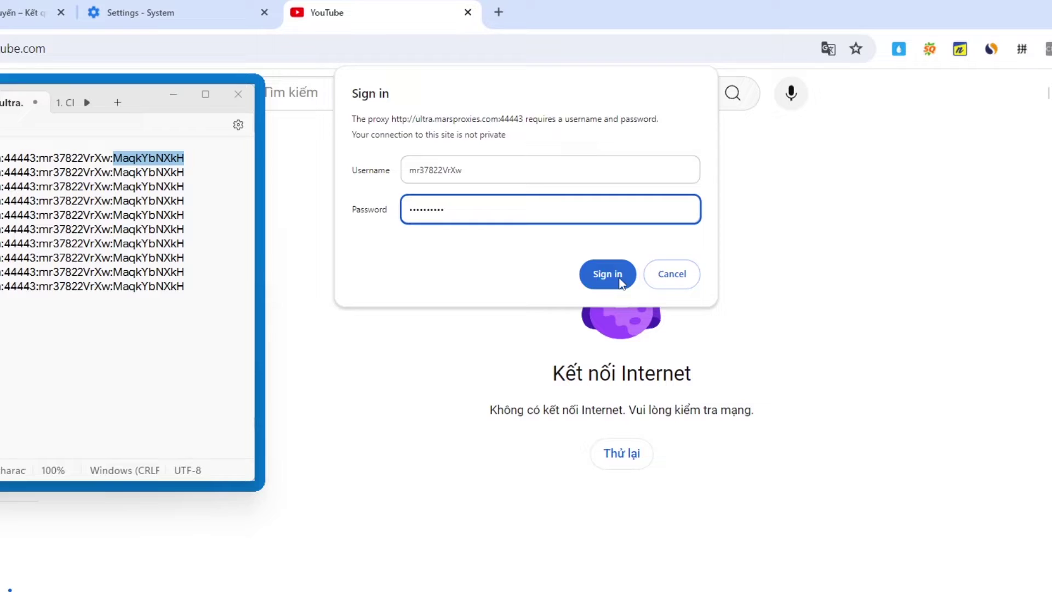
left_click(607, 274)
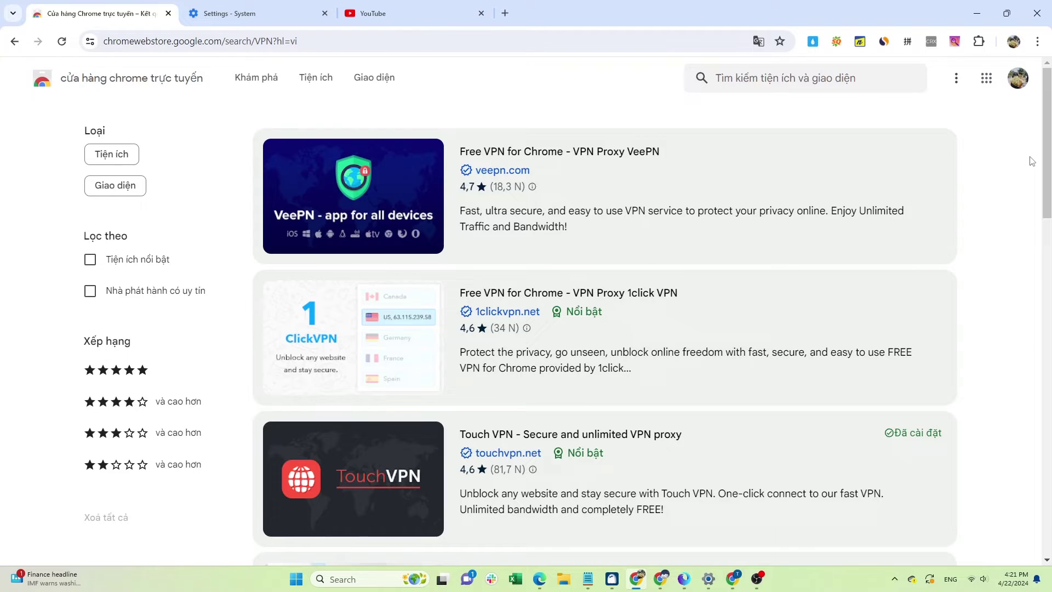
- Search the Web Store for 'VPN extension' and install the Touch VPN extension
left_click(789, 81)
type("VPN extension")
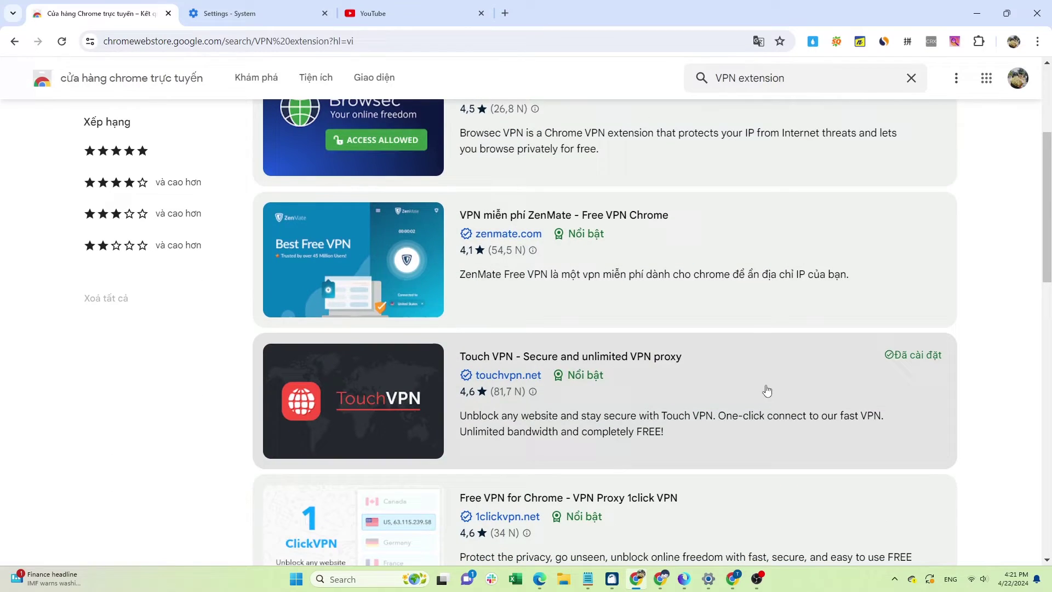
left_click(781, 377)
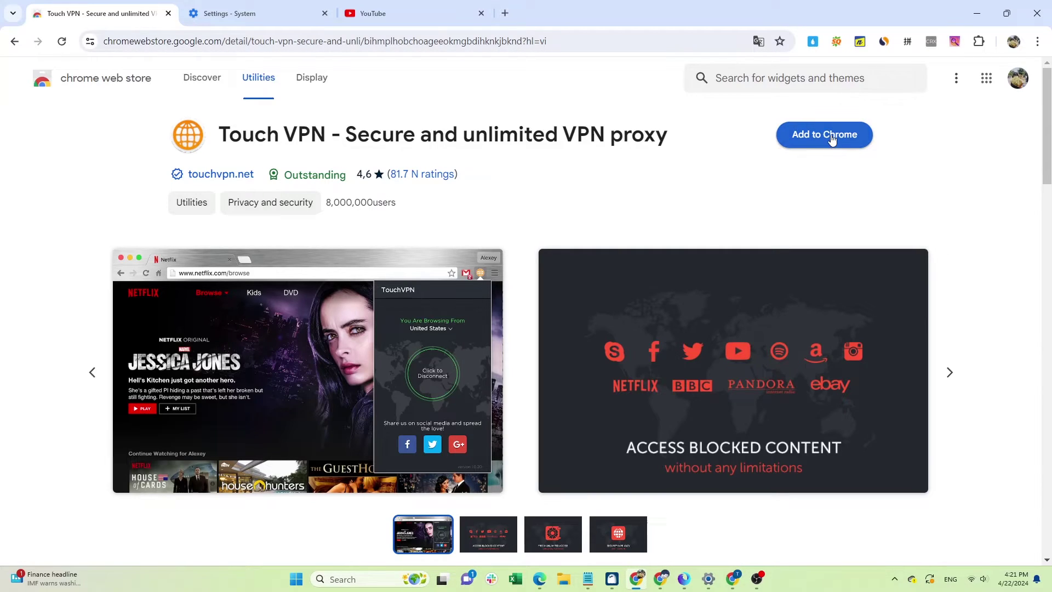
left_click(839, 135)
left_click(562, 186)
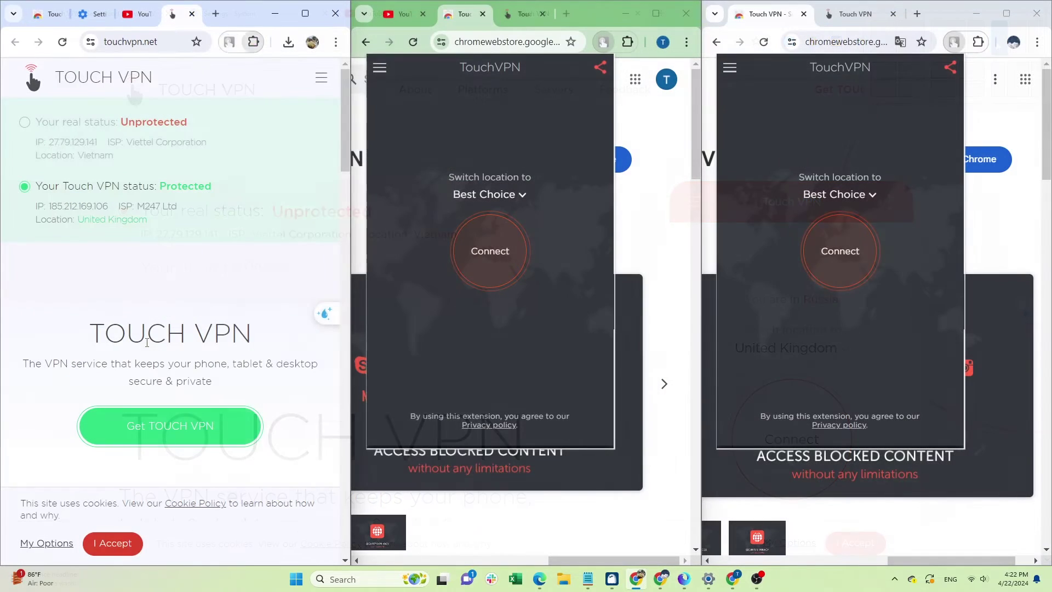
- Connect Touch VPN to United States, Russian Federation and Germany in the left, middle and right windows
left_click(229, 42)
left_click(345, 195)
left_click(335, 152)
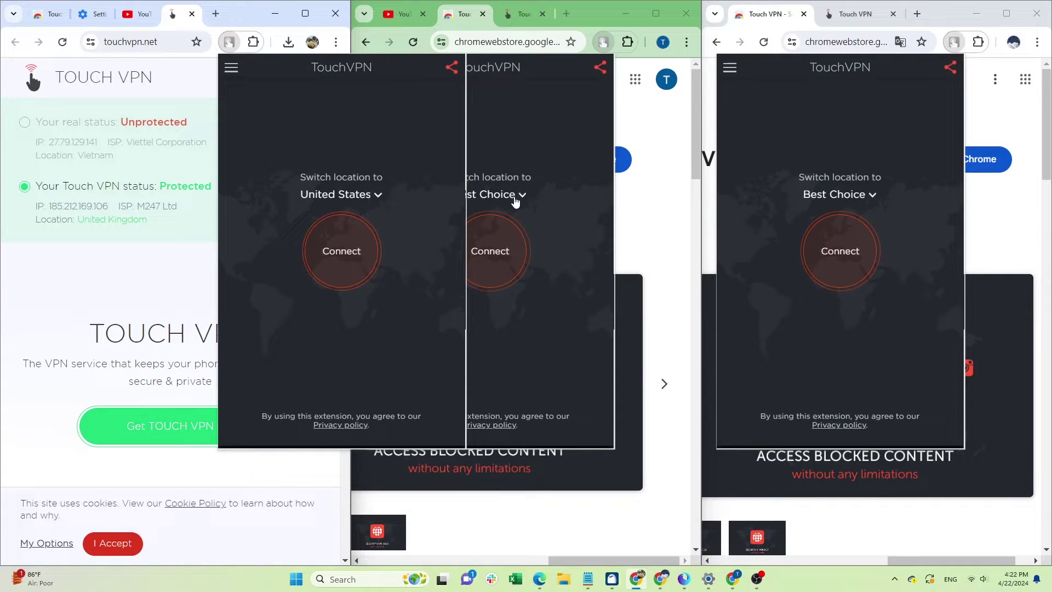
left_click(501, 195)
left_click(505, 192)
left_click(847, 194)
left_click(852, 214)
left_click(839, 255)
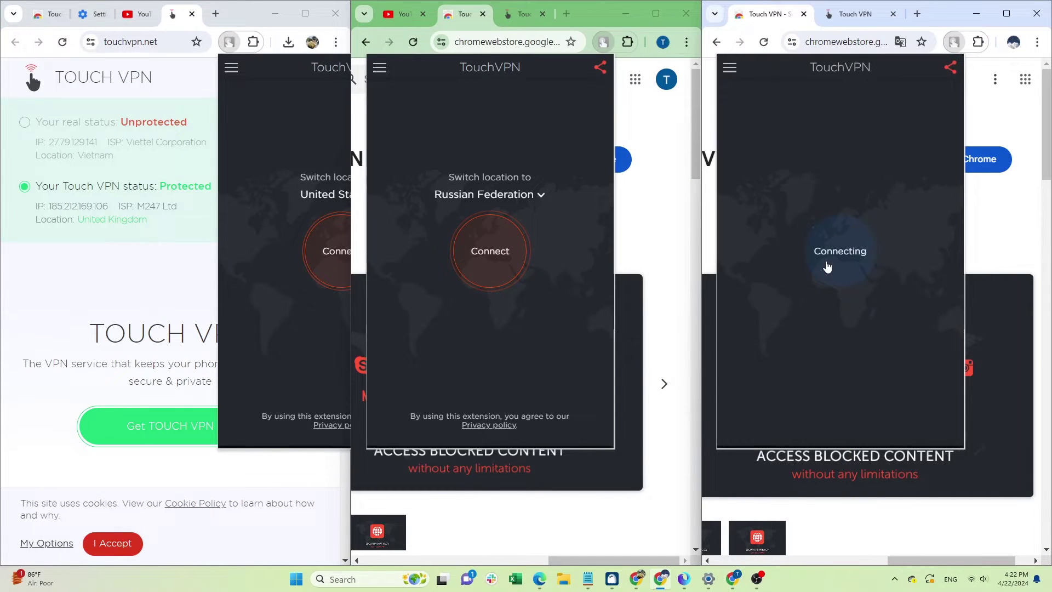
left_click(493, 255)
left_click(323, 254)
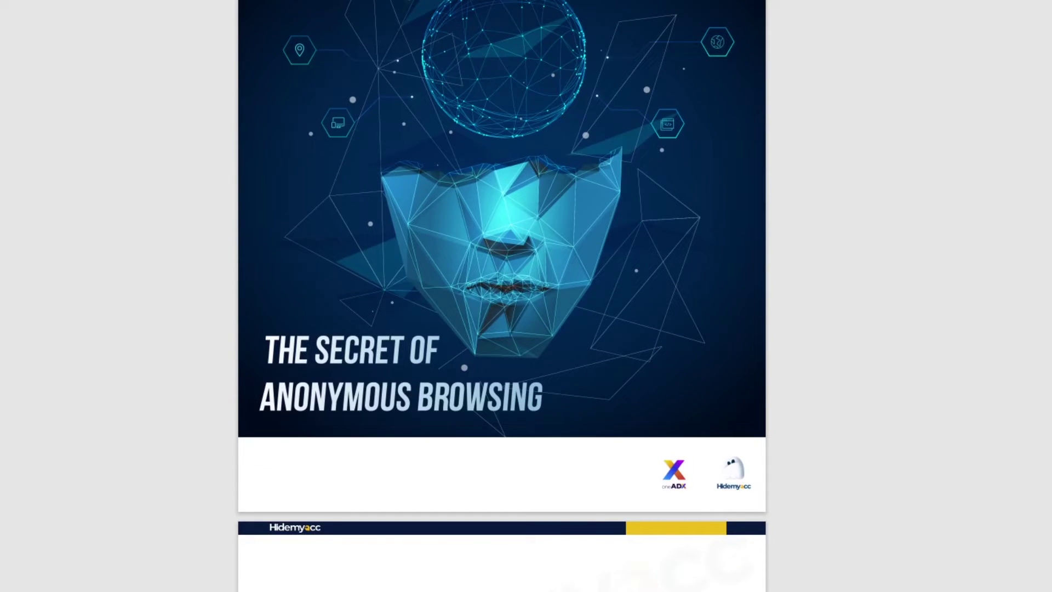
scroll(502, 296, "down", 10)
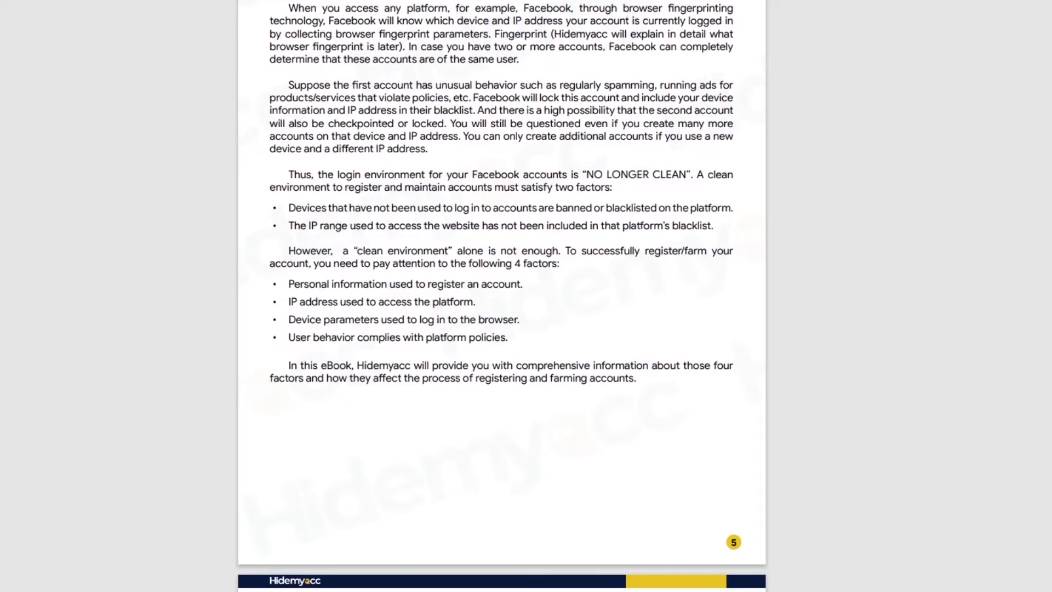
- Scroll through the ebook to the 'Create multiple automation scripts with Hidemyacc' section
scroll(501, 296, "down", 2)
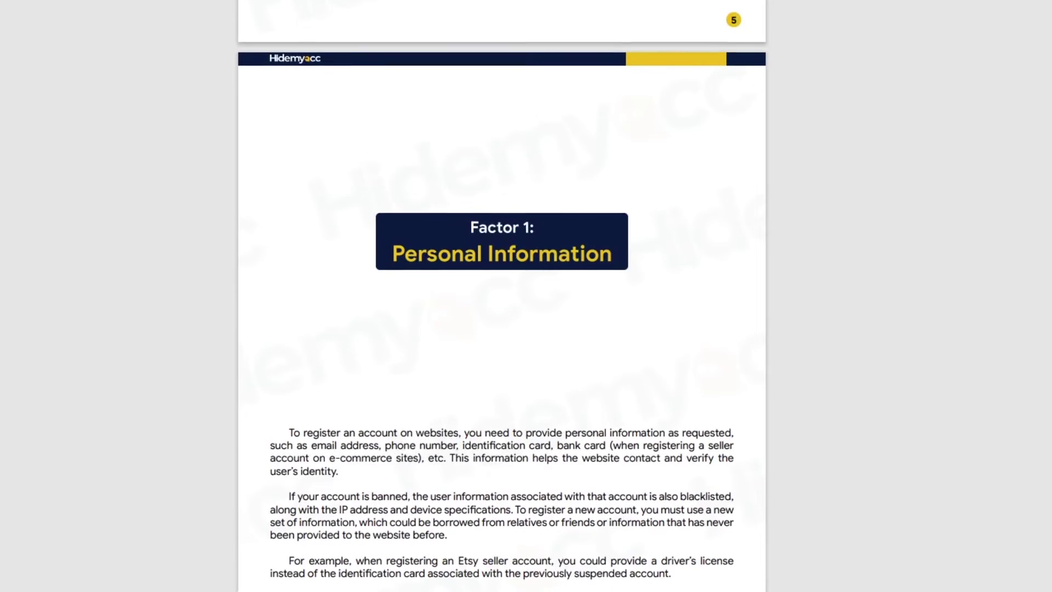
scroll(501, 296, "down", 3)
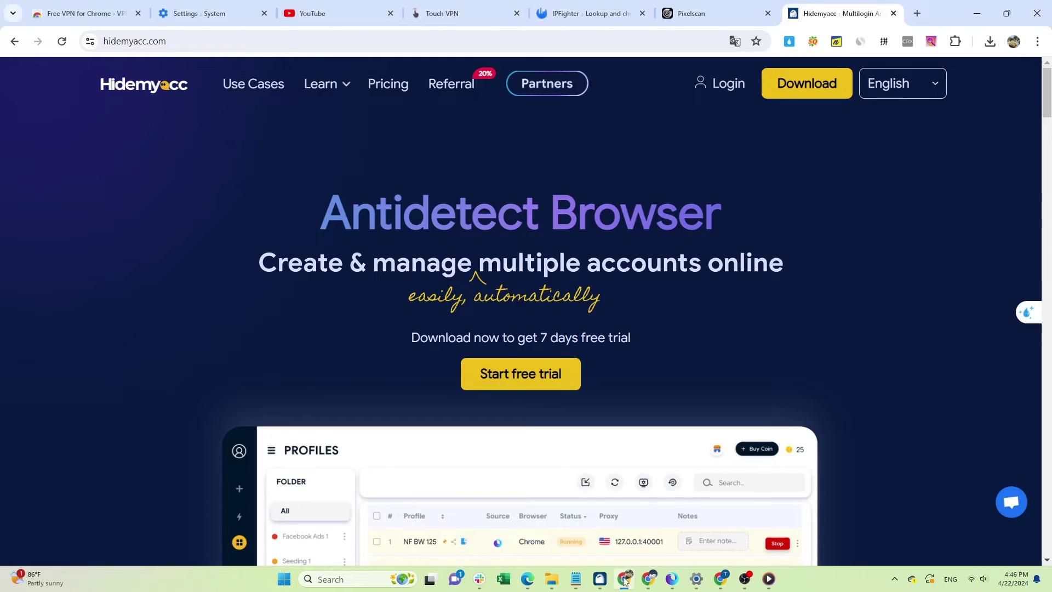
- Go to the Hidemyacc site's free Ebook page from the Learn menu
mouse_move(347, 87)
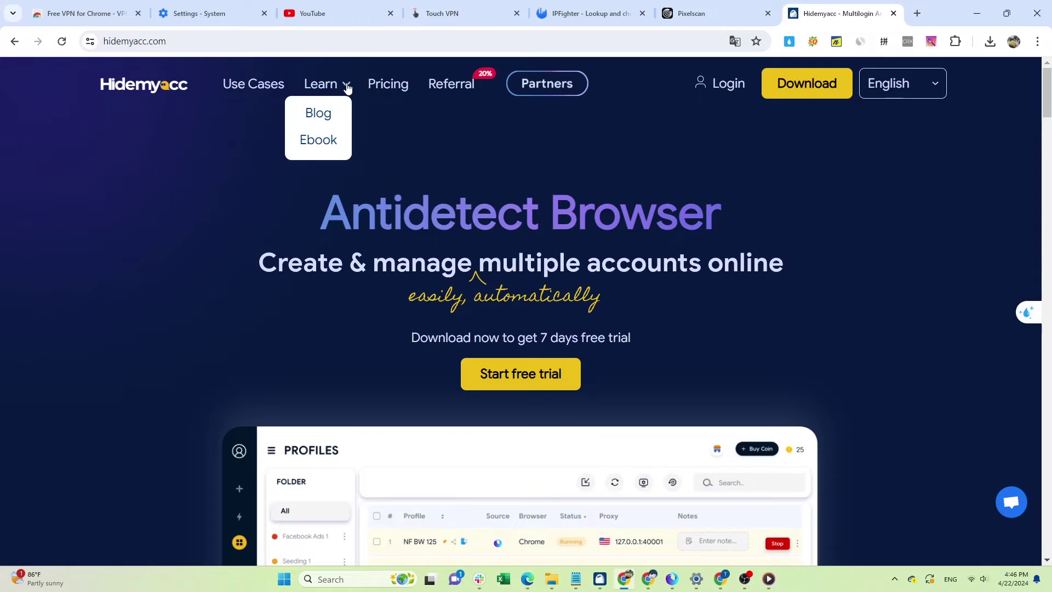
left_click(329, 144)
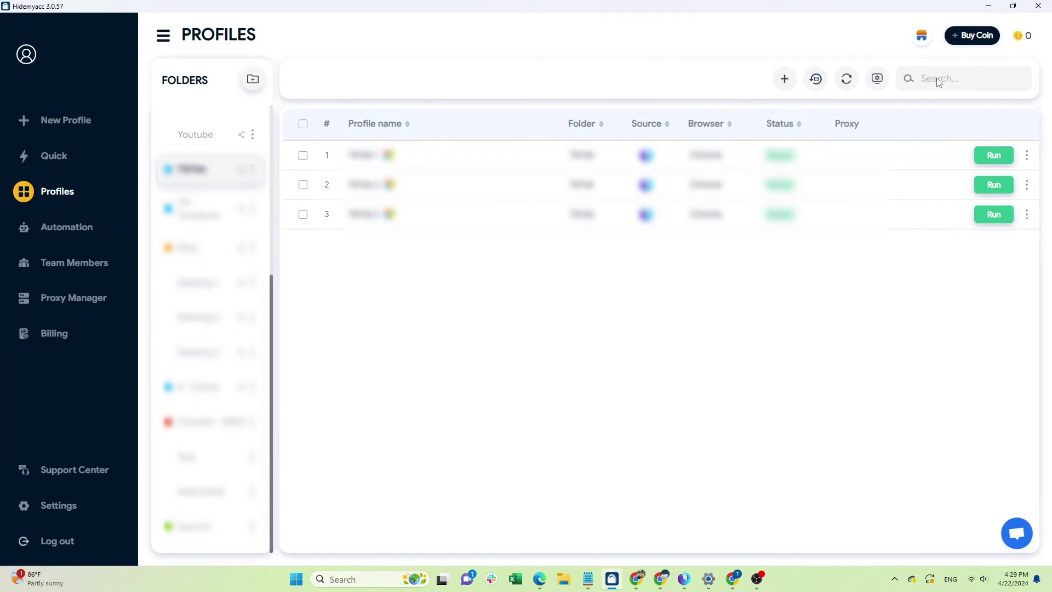
- Create a new profile using Your Proxy, quick-adding HTTP ultra.marsproxies.com:44443
left_click(74, 121)
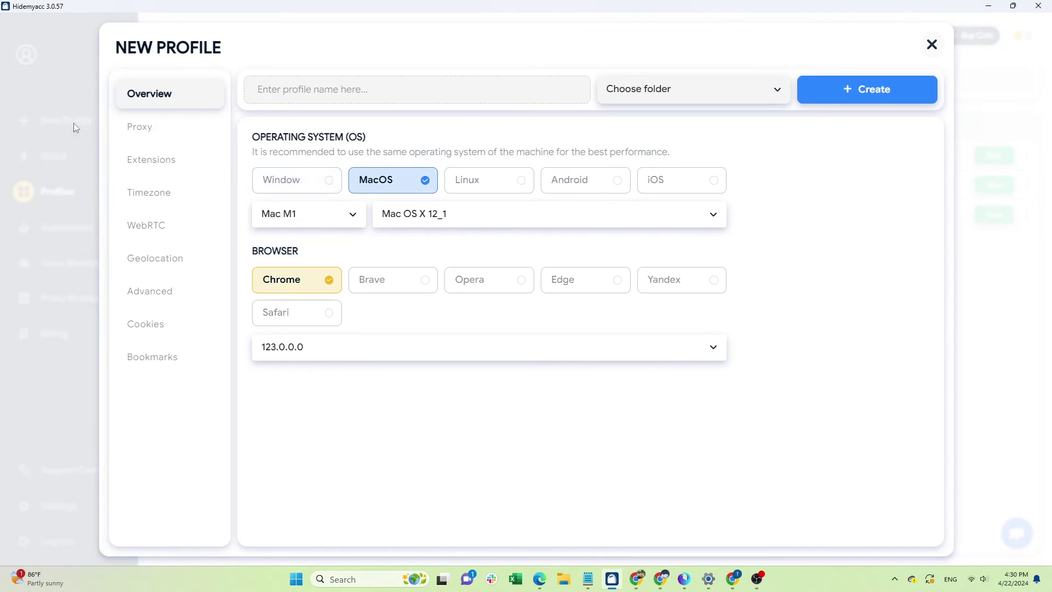
left_click(181, 133)
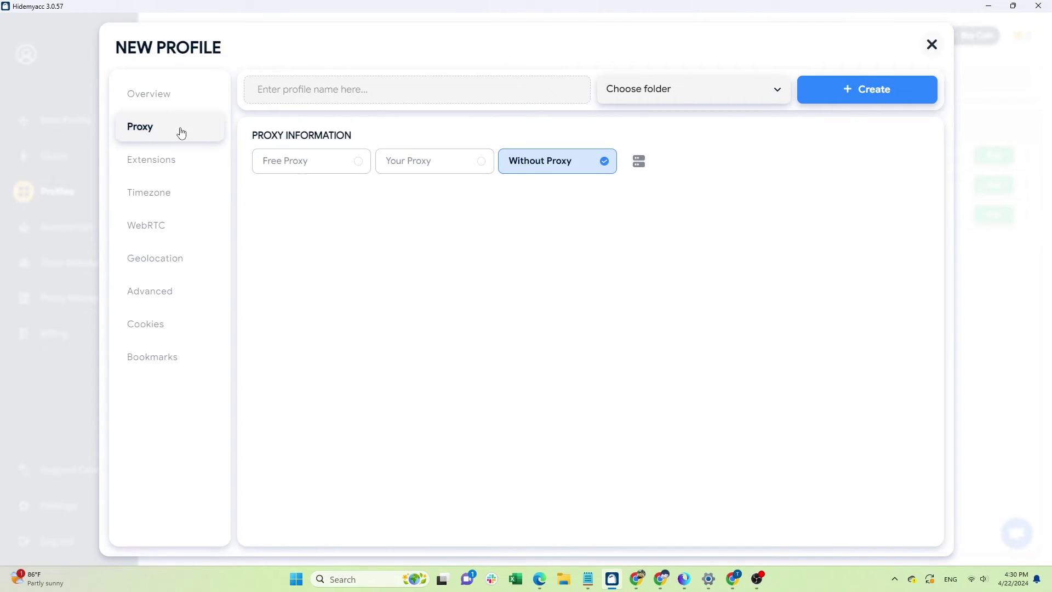
left_click(444, 167)
left_click(422, 277)
key("ctrl+v")
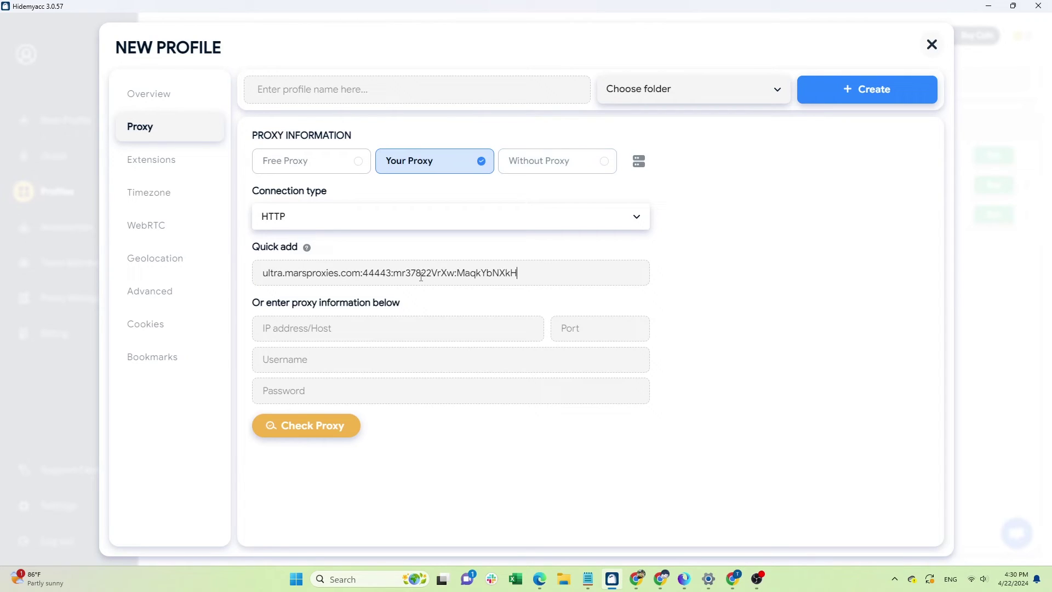
left_click(876, 97)
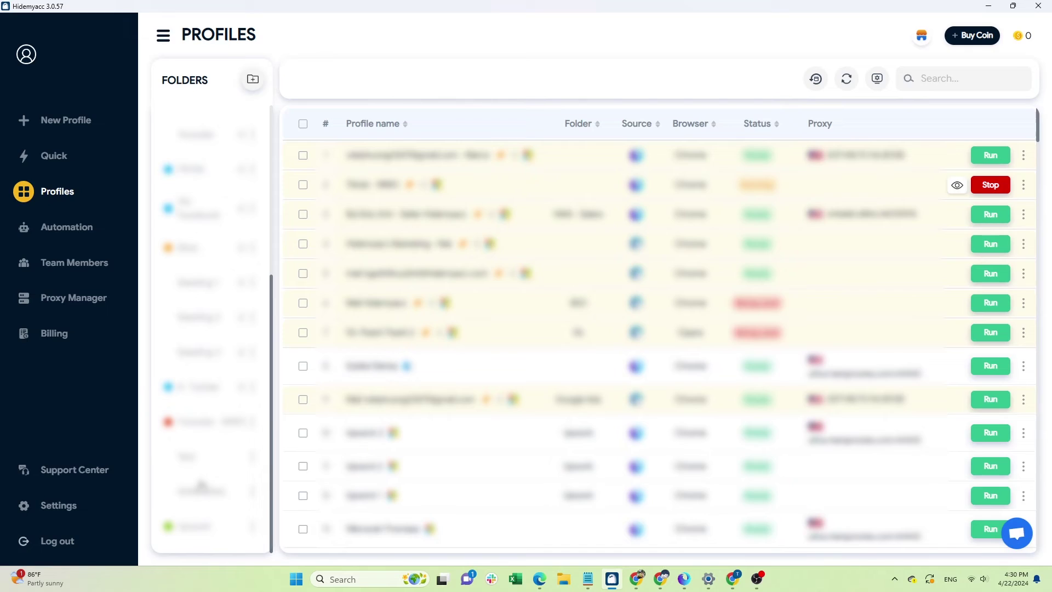
- Select all Addmefast profiles and bulk-add four ultra.marsproxies.com HTTP proxy lines to them
left_click(201, 487)
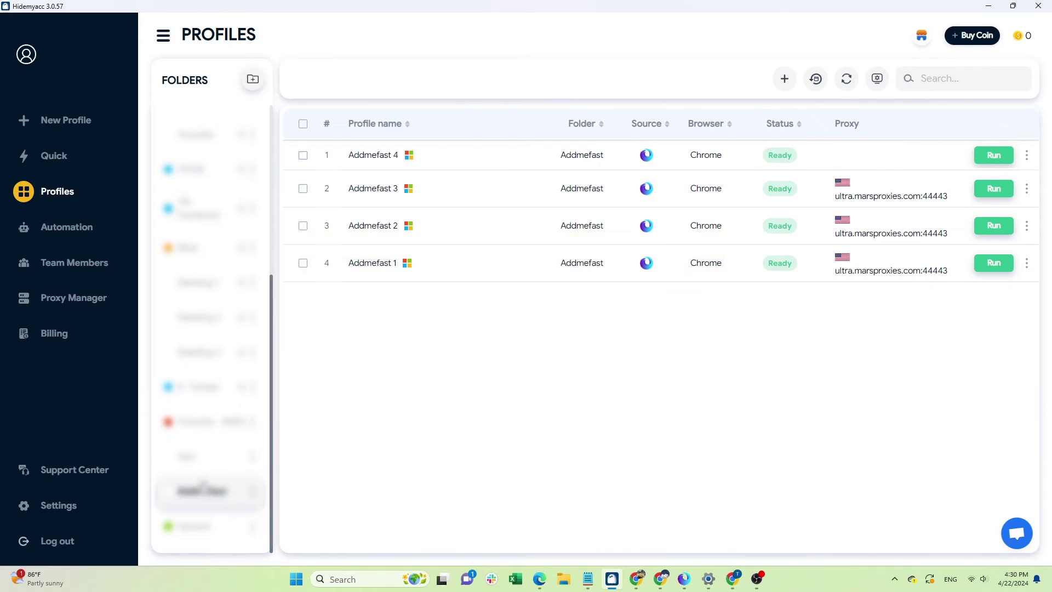
left_click(303, 124)
left_click(617, 129)
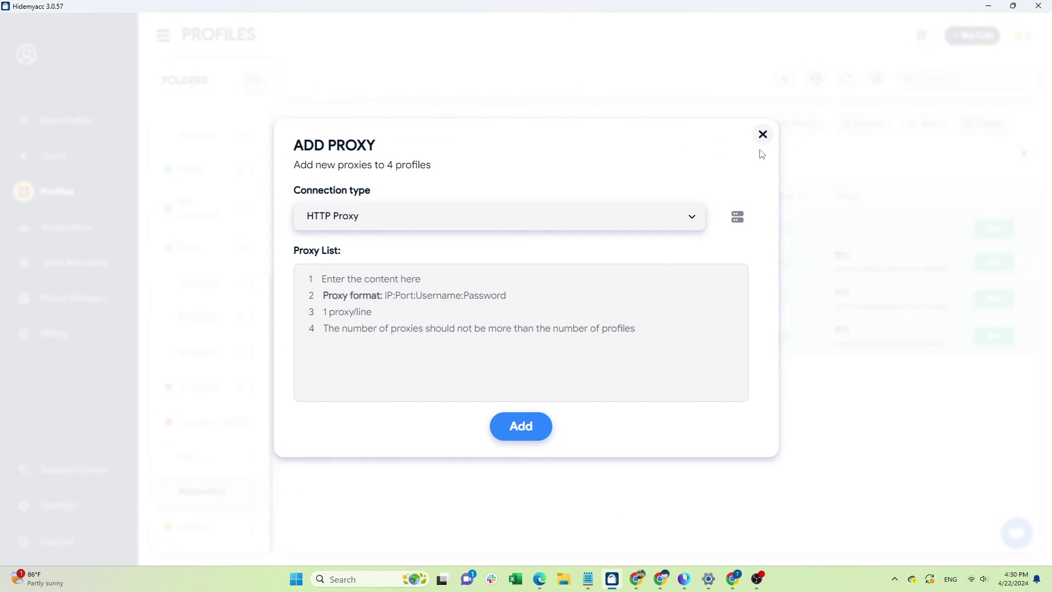
key("alt+Tab")
left_click_drag(32, 125, 35, 162)
key("ctrl+c")
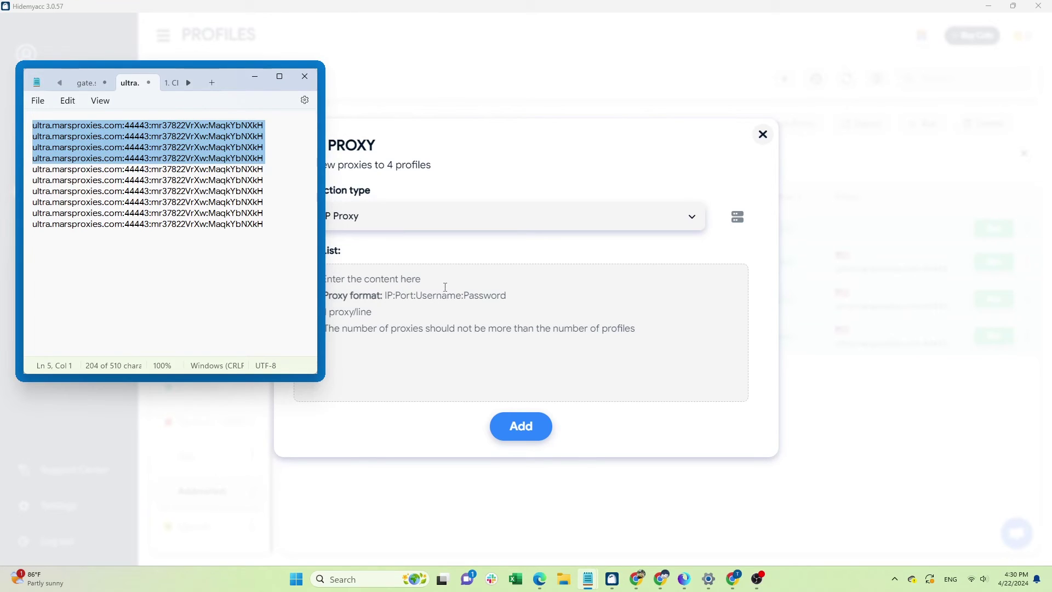
left_click(445, 287)
left_click(255, 76)
left_click(419, 222)
left_click(418, 226)
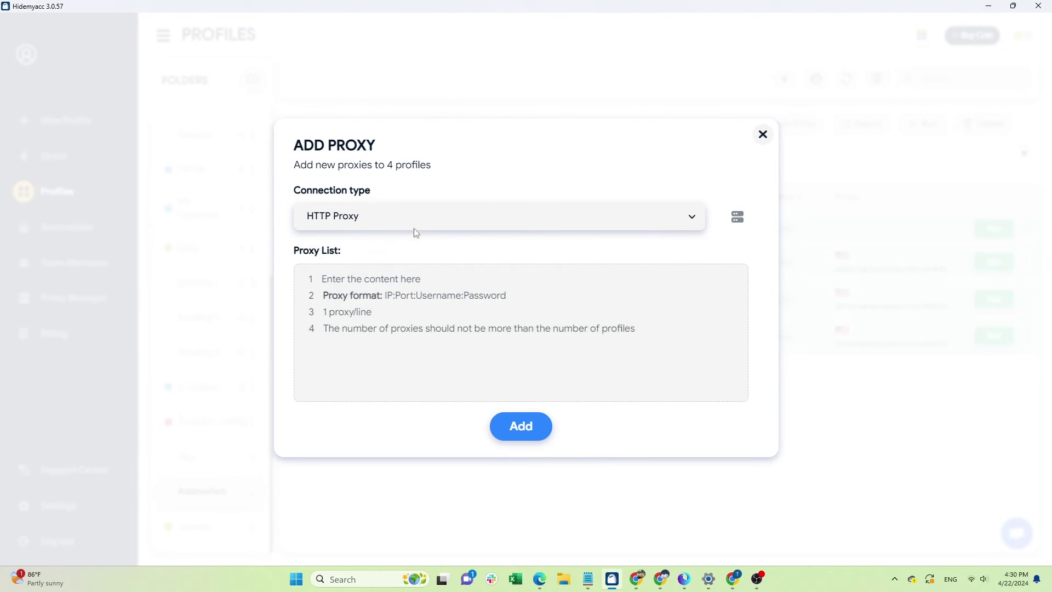
left_click(386, 284)
key("ctrl+v")
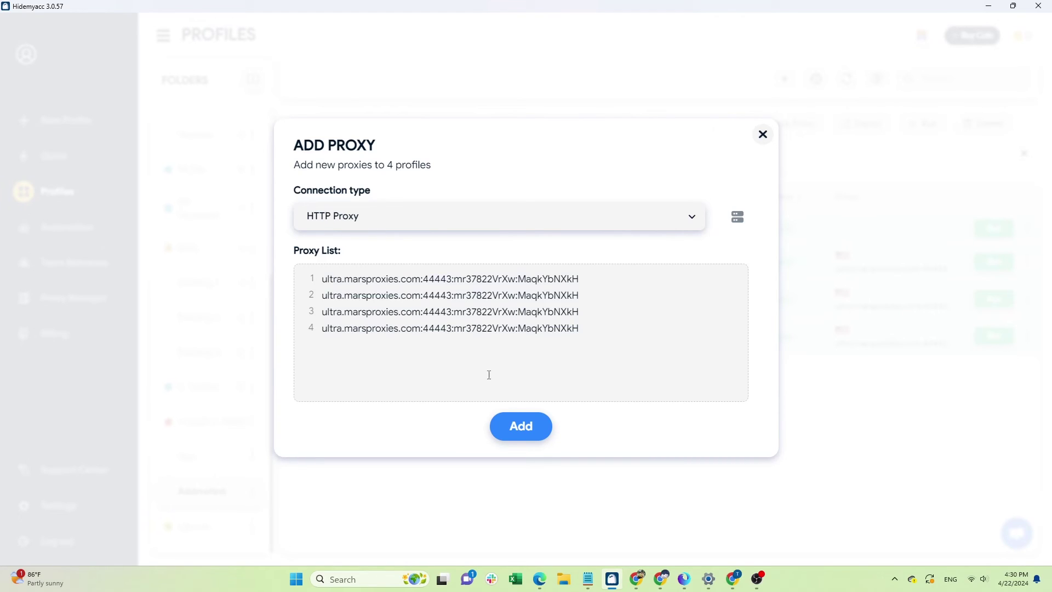
left_click(536, 424)
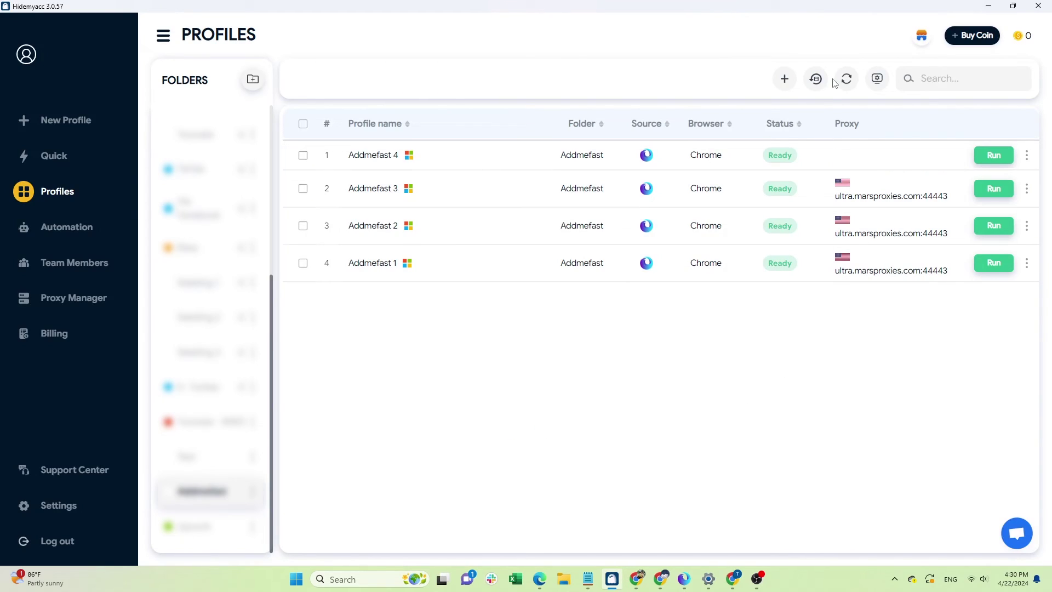
- Open Automation's System's Scripts and scroll through the 27 ready-made scripts
left_click(58, 230)
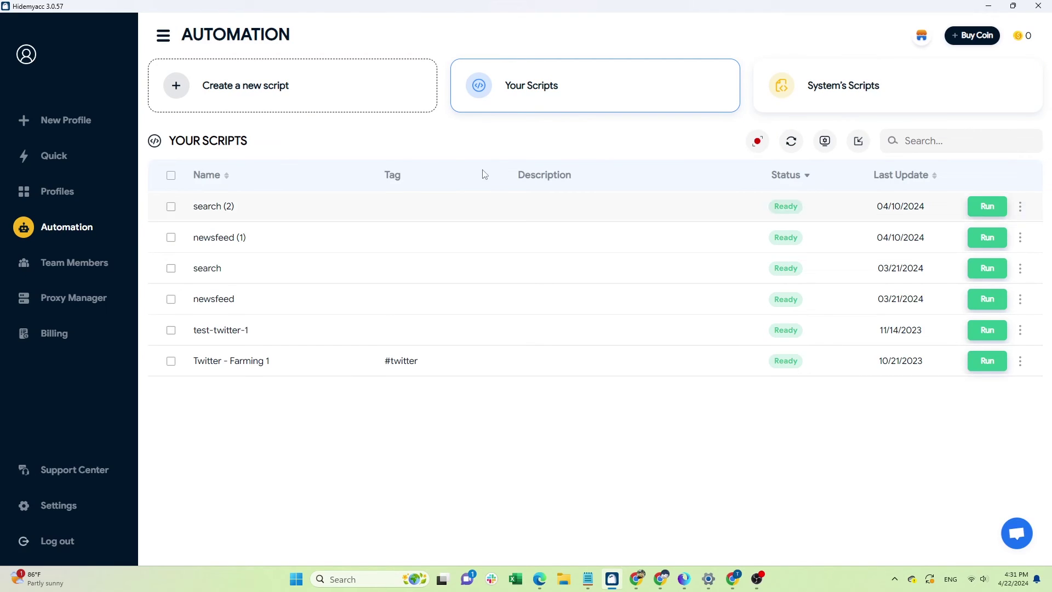
left_click(837, 92)
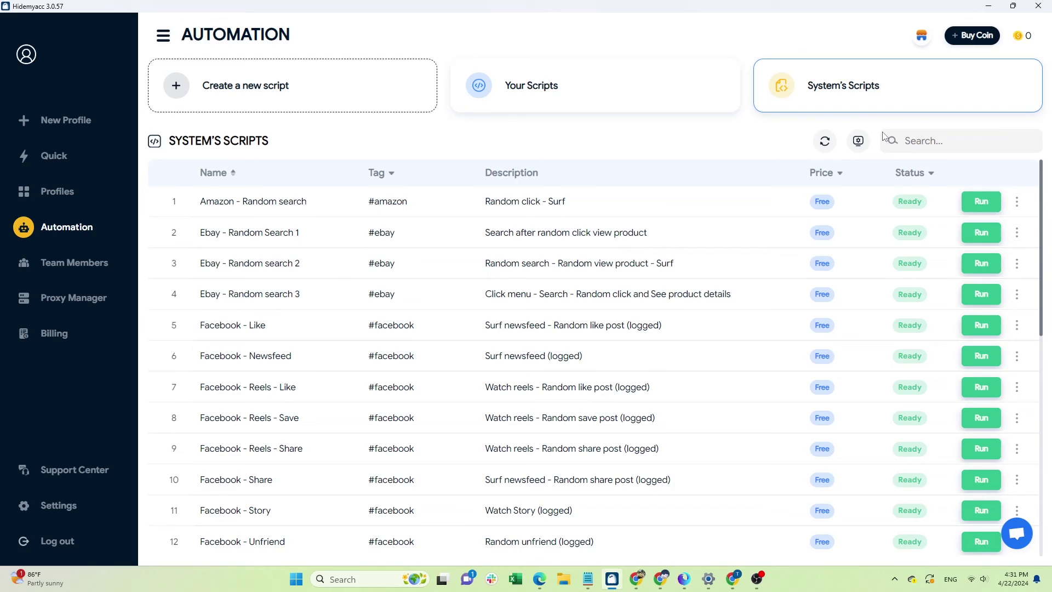
scroll(888, 250, "down", 3)
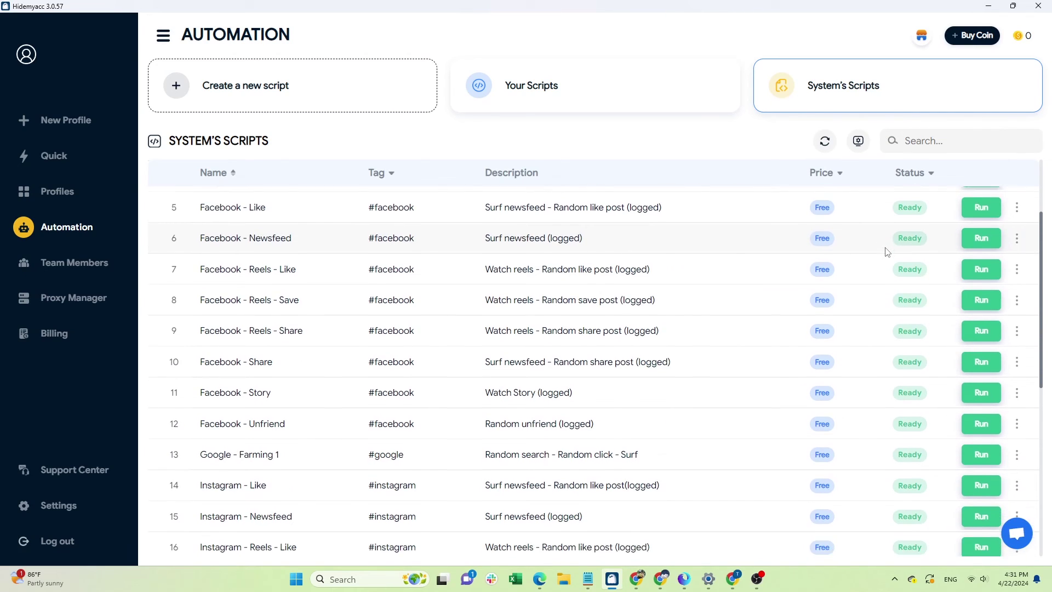
scroll(888, 252, "down", 5)
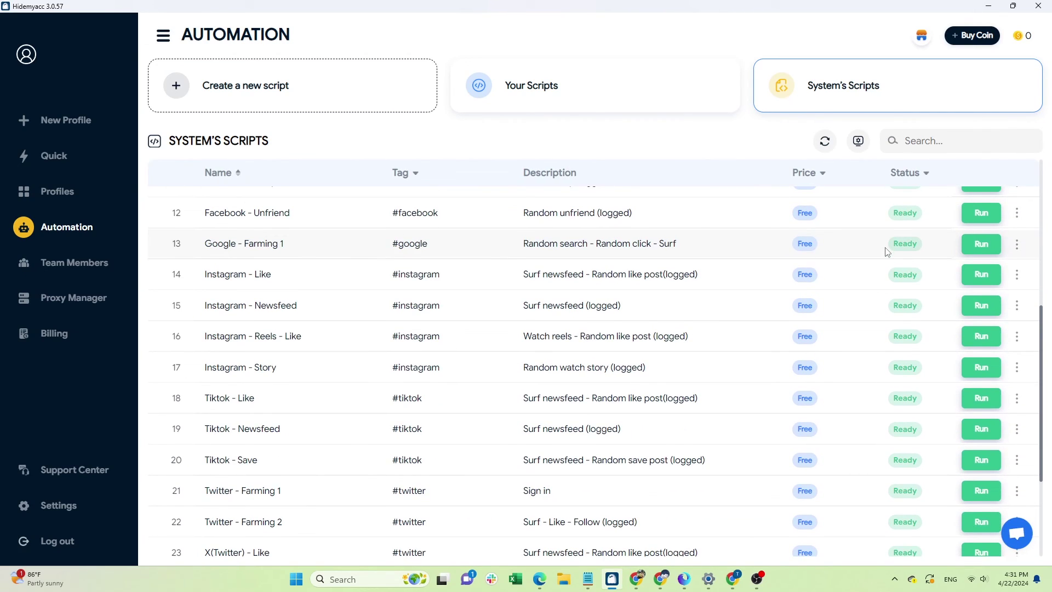
scroll(888, 252, "down", 3)
scroll(888, 251, "down", 2)
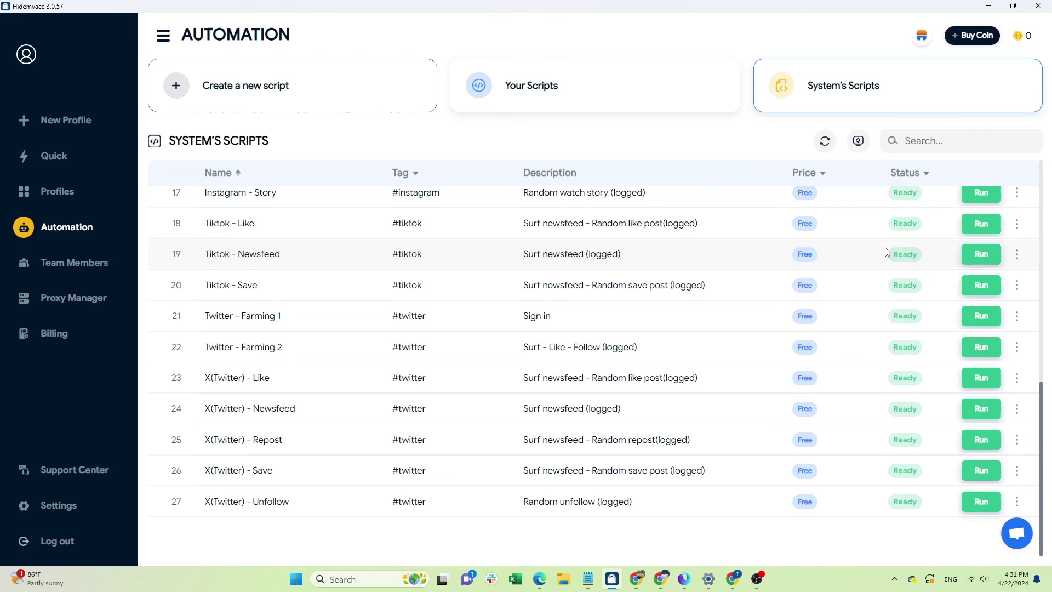
- In Windows Proxy settings, try enabling the manual proxy server, then cancel so it stays off
left_click(700, 562)
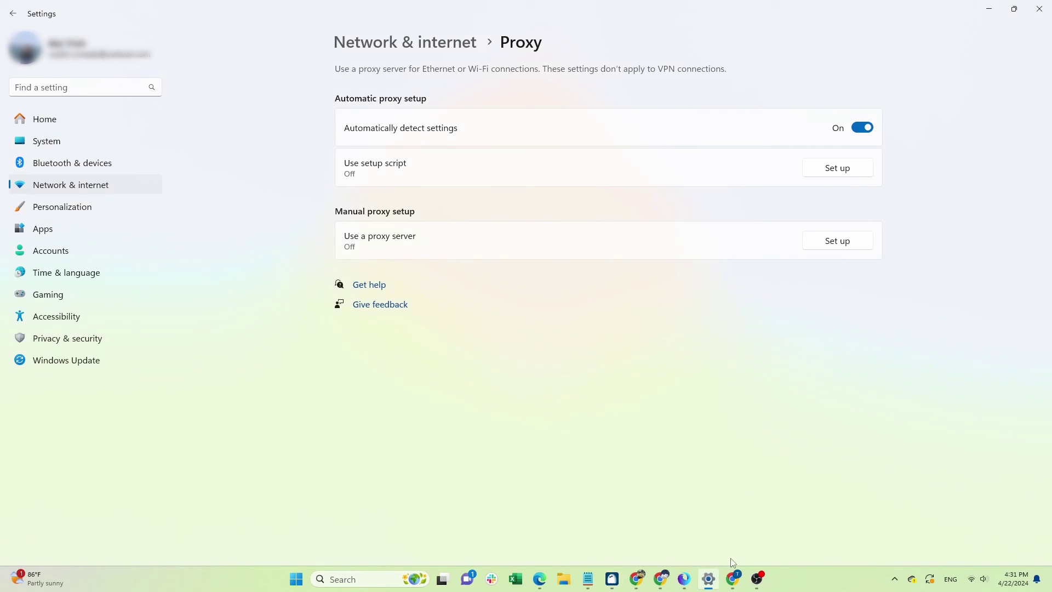
left_click(838, 242)
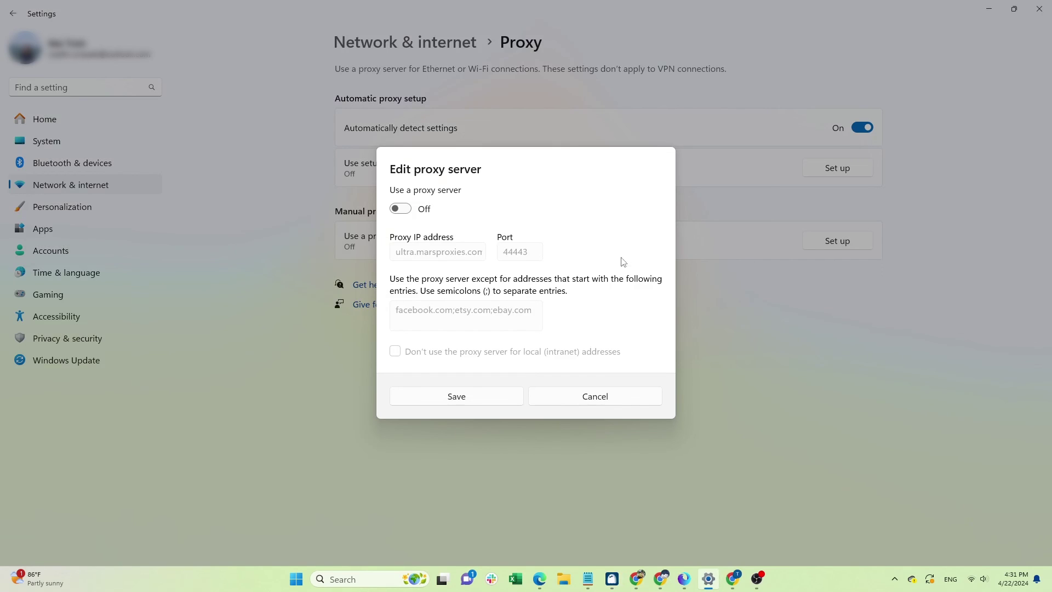
left_click(405, 210)
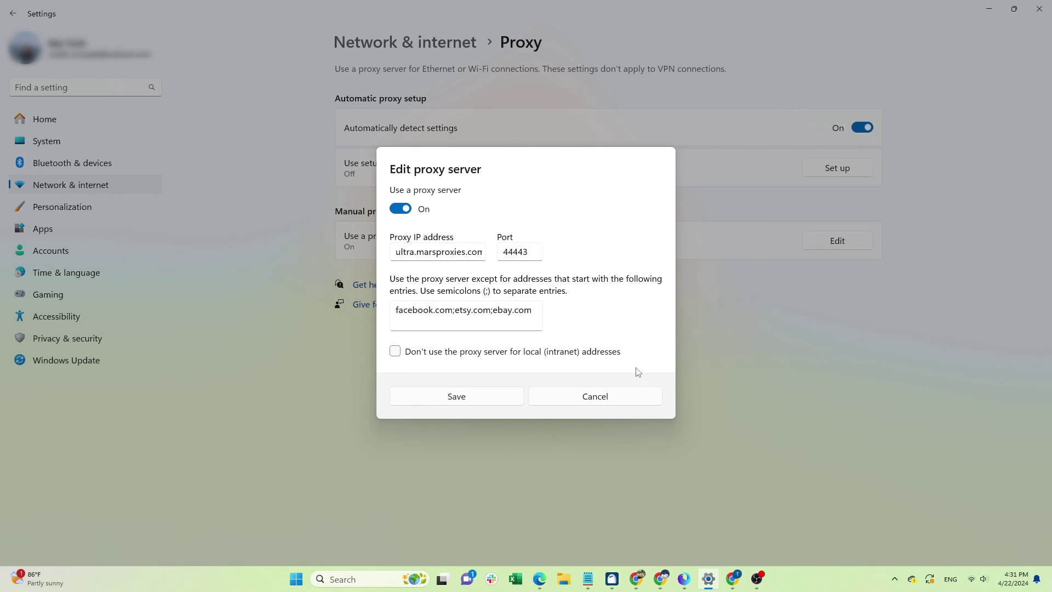
left_click(639, 398)
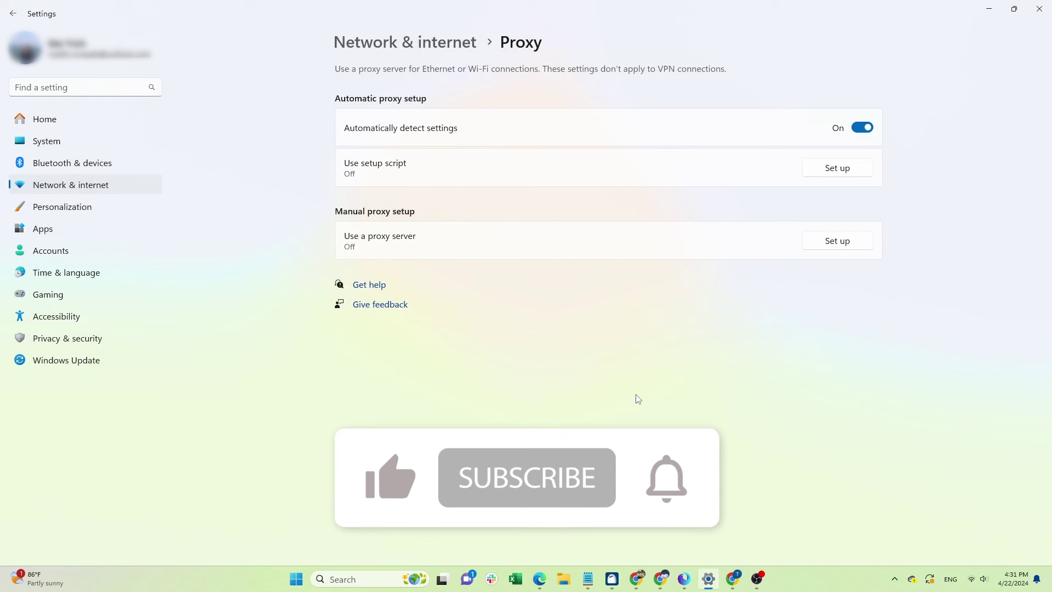